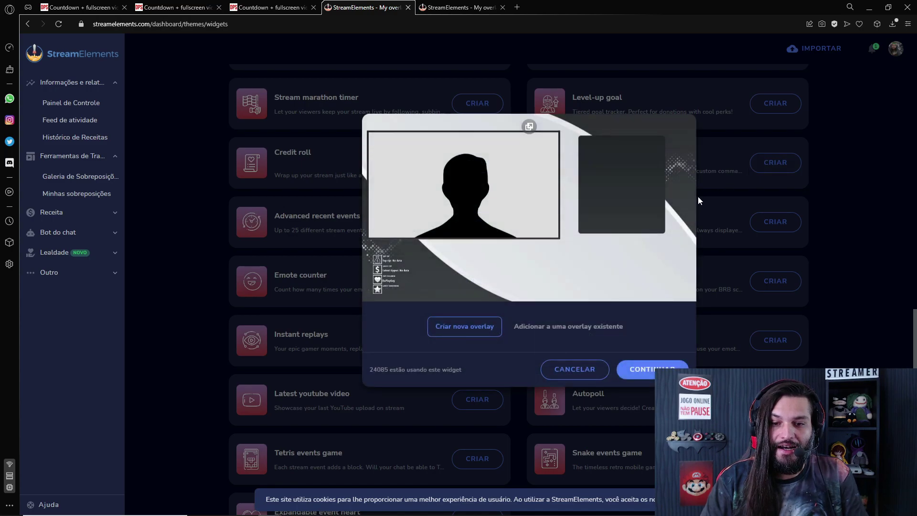
# Create a new video-on-command overlay with the theme name 'Confete na tela'
pyautogui.click(643, 370)
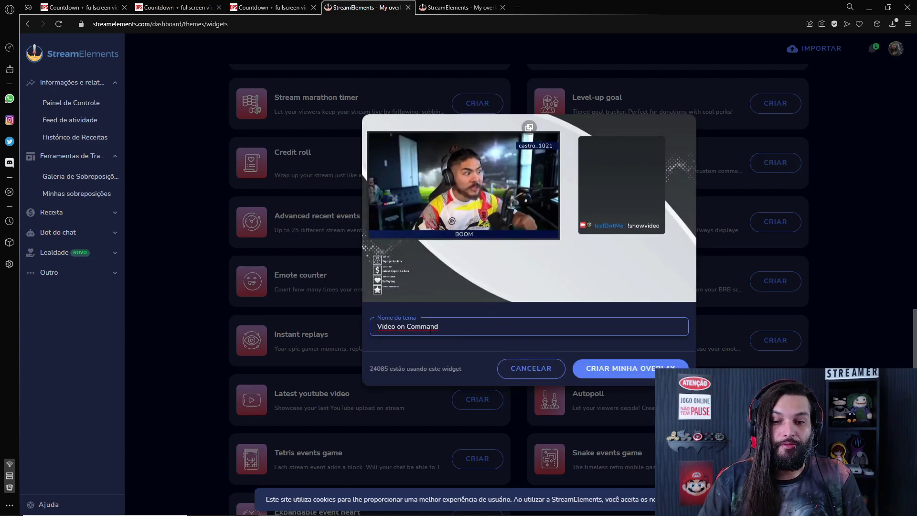
pyautogui.write('Confe')
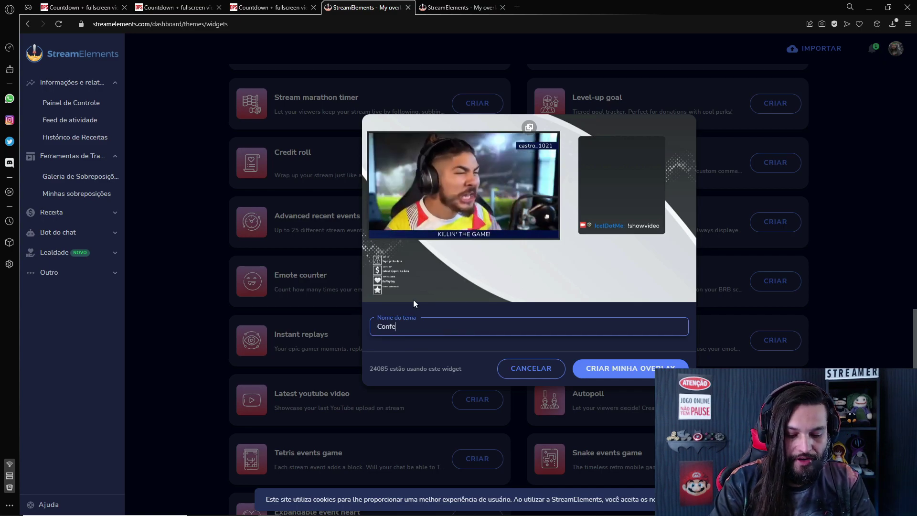
pyautogui.write('te na tela')
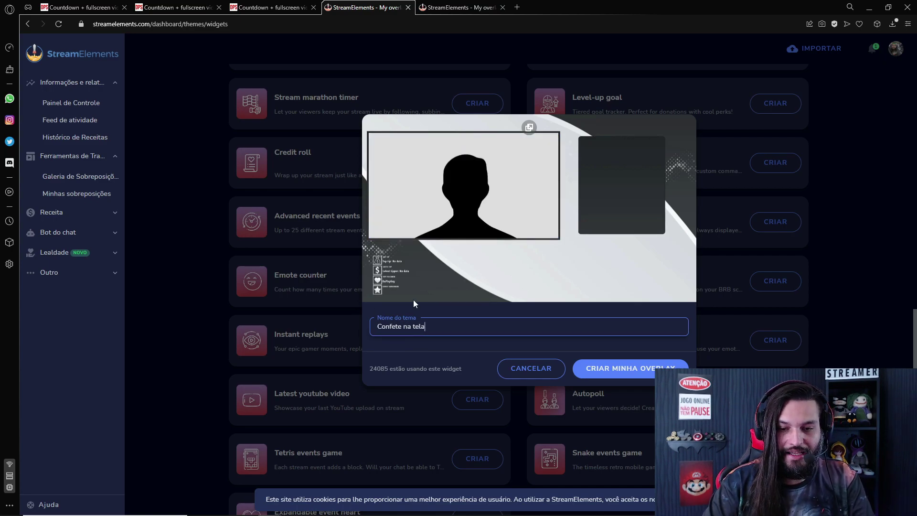
pyautogui.click(624, 373)
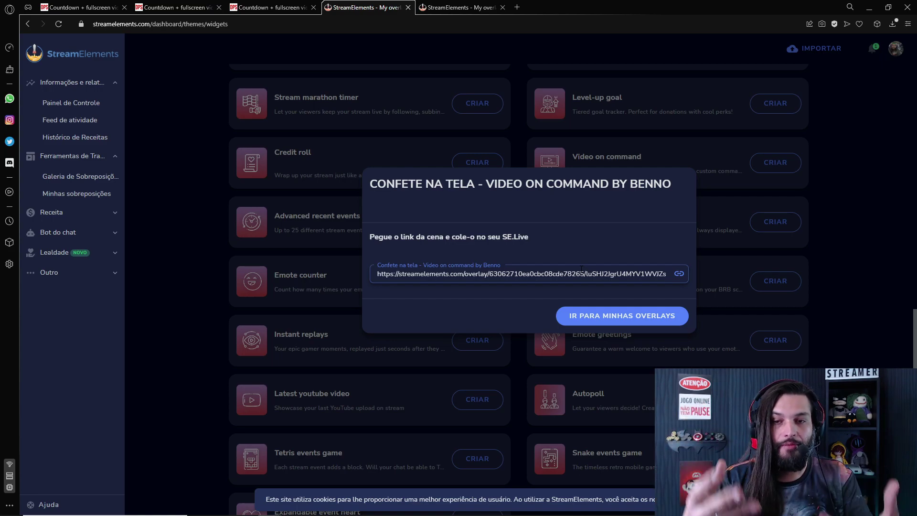
# Copy the new overlay's scene link and open the Confete na tela overlay for editing
pyautogui.click(680, 275)
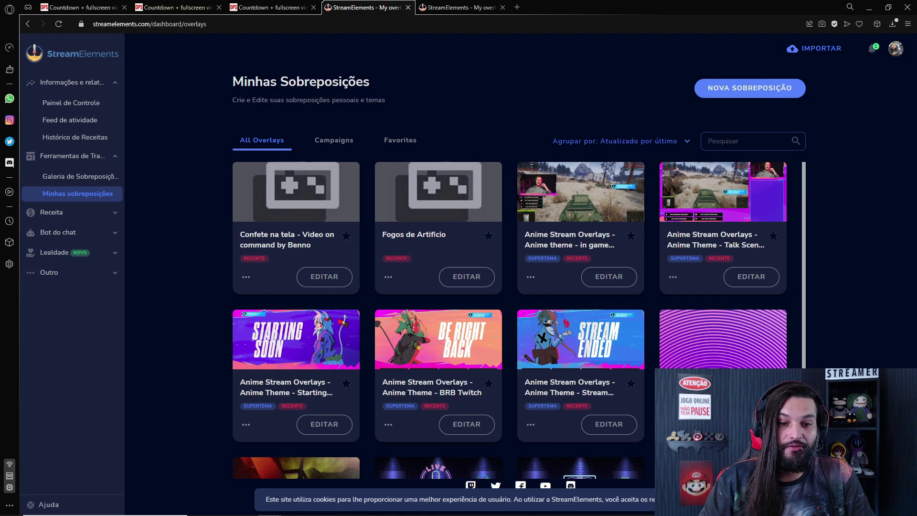
pyautogui.moveTo(313, 245); pyautogui.dragTo(245, 235)
pyautogui.click(298, 246)
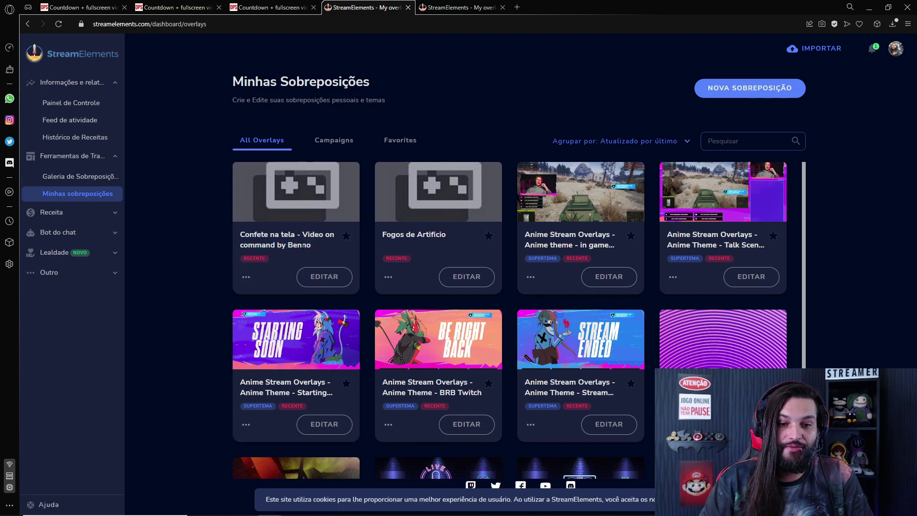
pyautogui.doubleClick(302, 246)
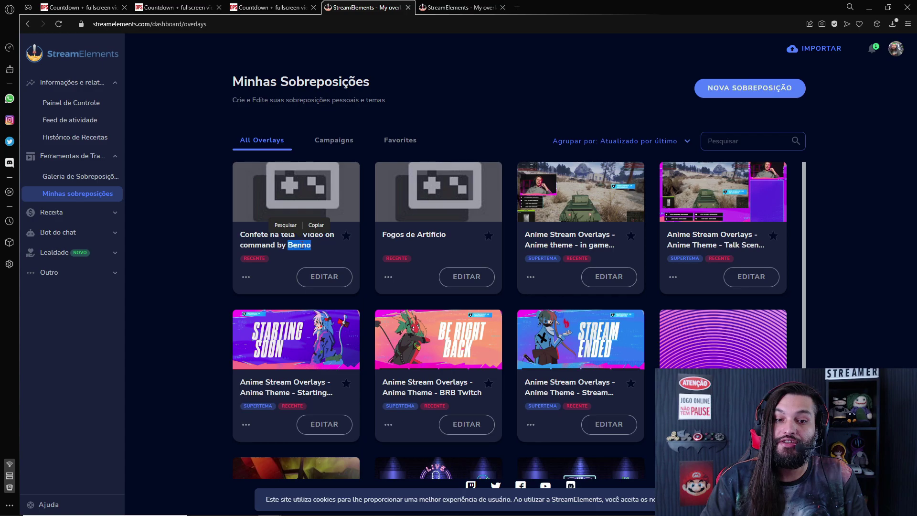
pyautogui.click(324, 277)
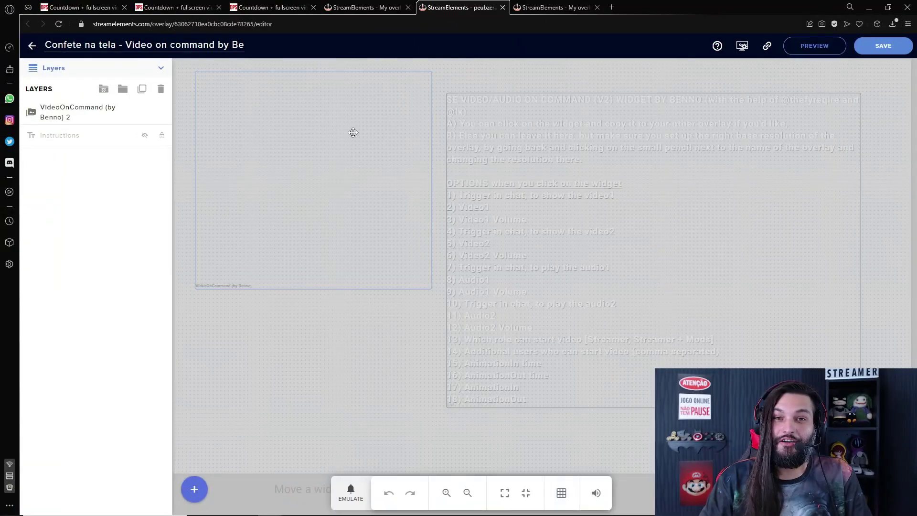
# Select the VideoOnCommand layer and inspect its !showvideo1 and !showvideo2 trigger commands
pyautogui.click(87, 117)
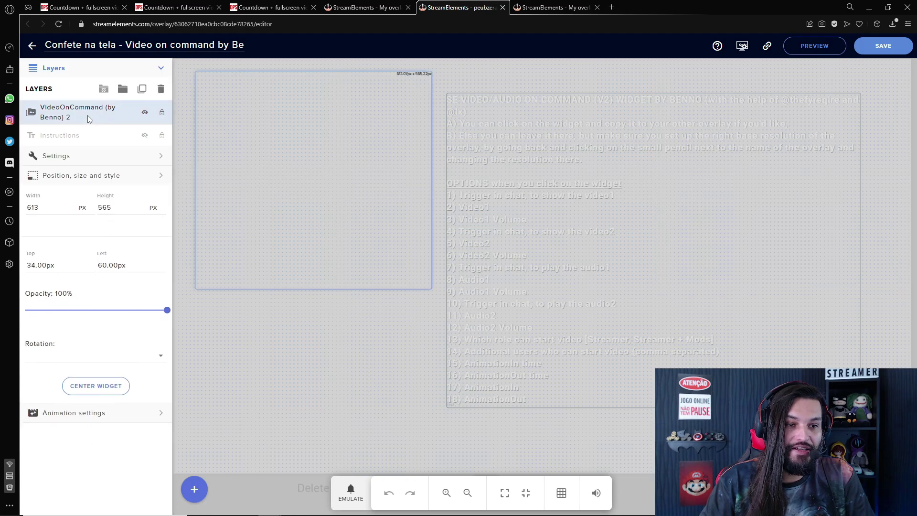
pyautogui.click(156, 157)
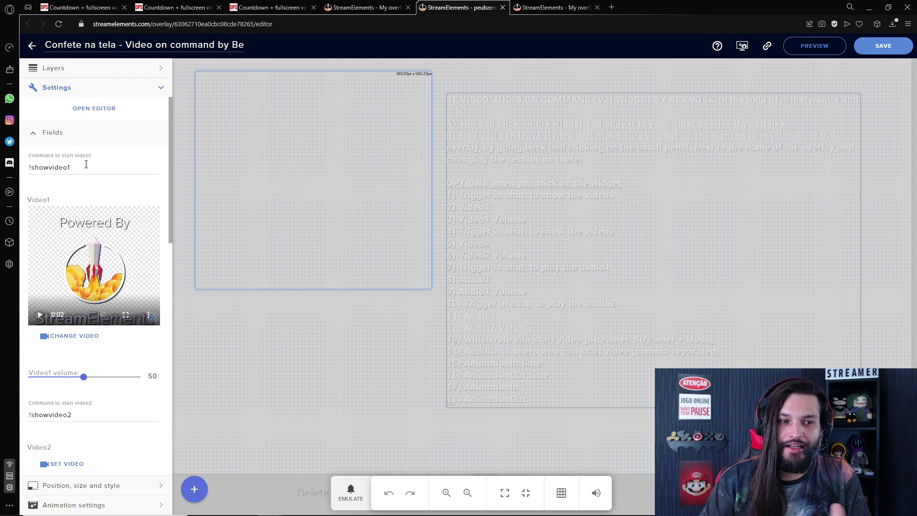
pyautogui.click(81, 165)
pyautogui.hotkey('ctrl', 'a')
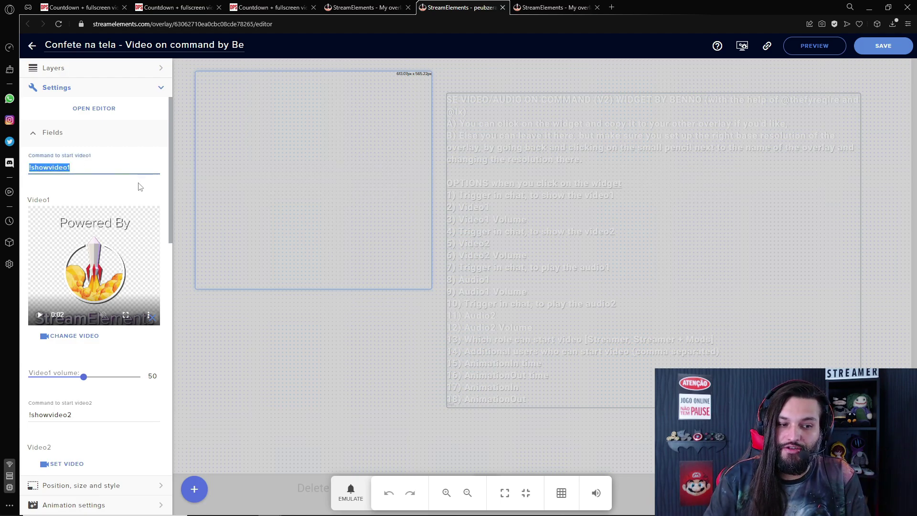
pyautogui.scroll(-5, 81, 214)
pyautogui.click(62, 178)
pyautogui.hotkey('ctrl', 'a')
# Review the remaining widget options and bring up the media library to replace Video1
pyautogui.scroll(-6, 109, 236)
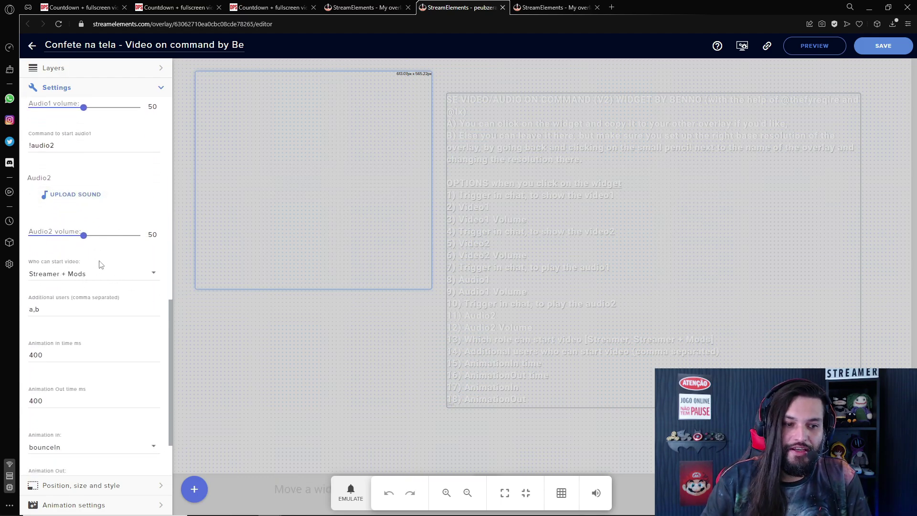
pyautogui.scroll(-2, 85, 277)
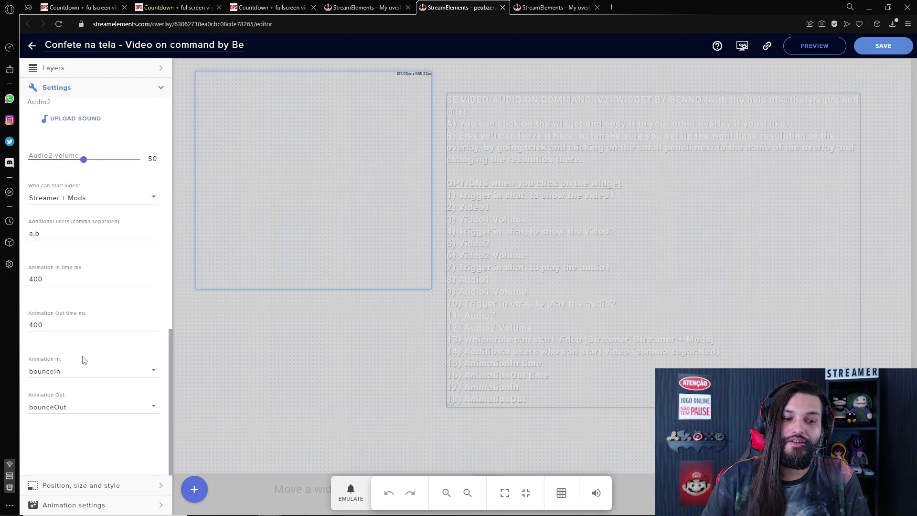
pyautogui.scroll(10, 100, 260)
pyautogui.click(100, 260)
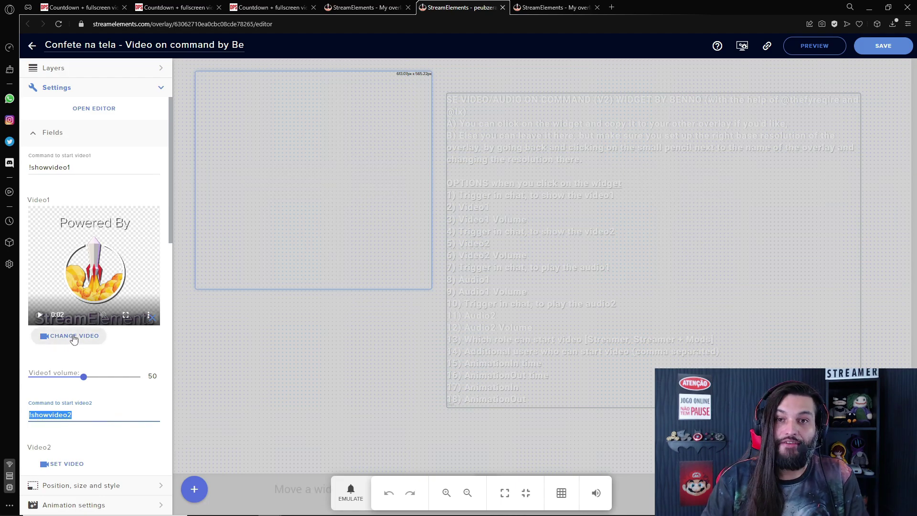
pyautogui.moveTo(52, 202); pyautogui.dragTo(35, 203)
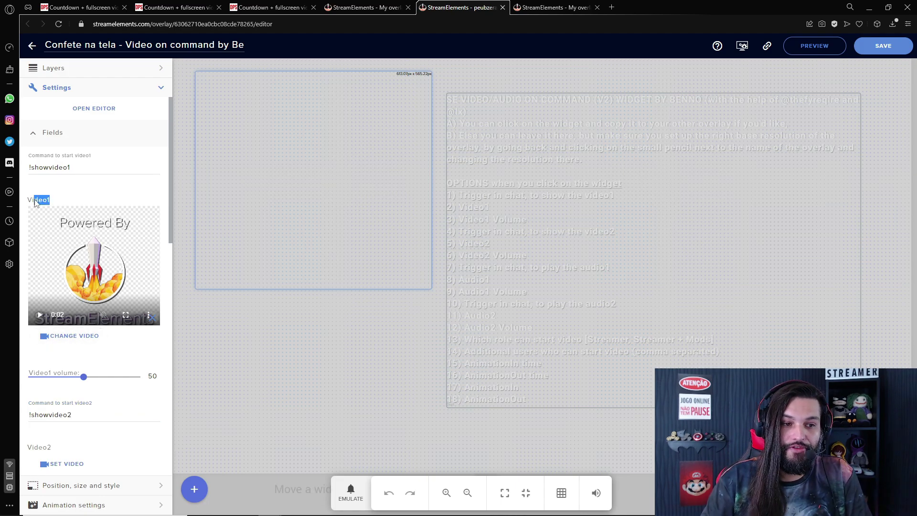
pyautogui.click(81, 337)
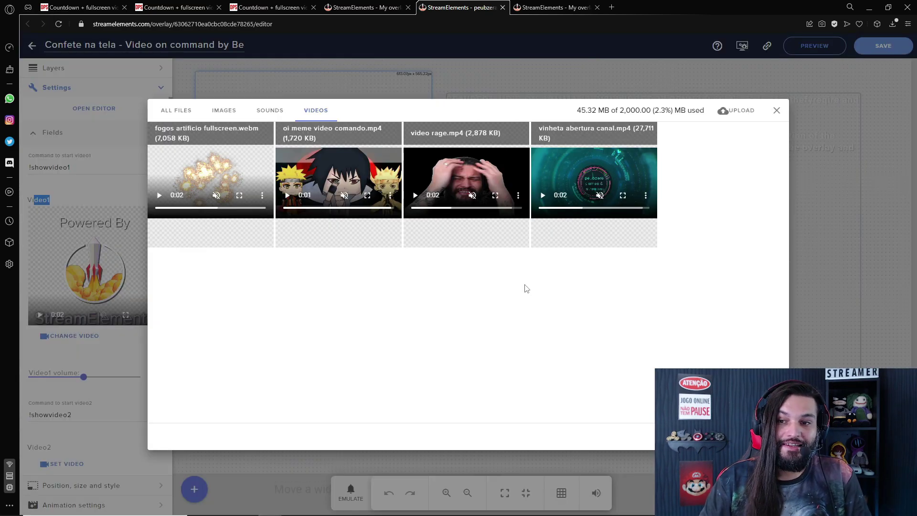
# Upload the 'confetes na tela' video file to the media library
pyautogui.click(736, 116)
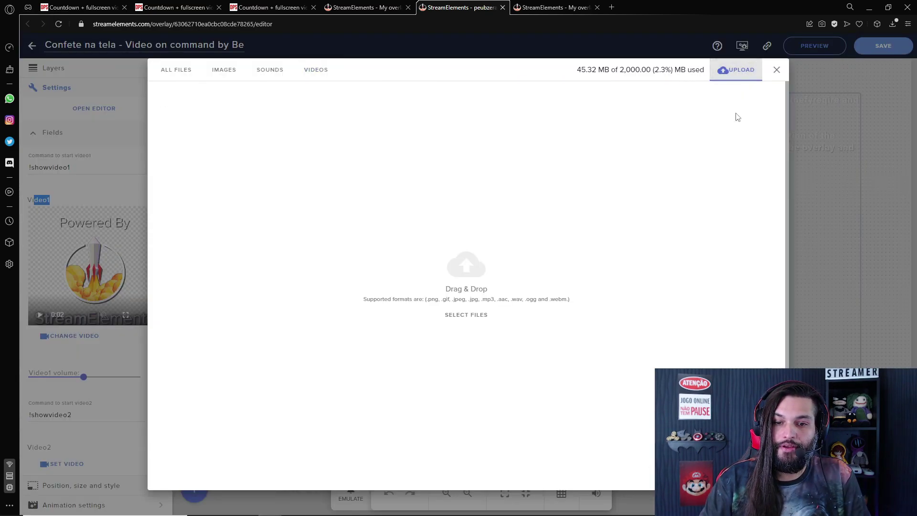
pyautogui.click(457, 274)
pyautogui.click(300, 202)
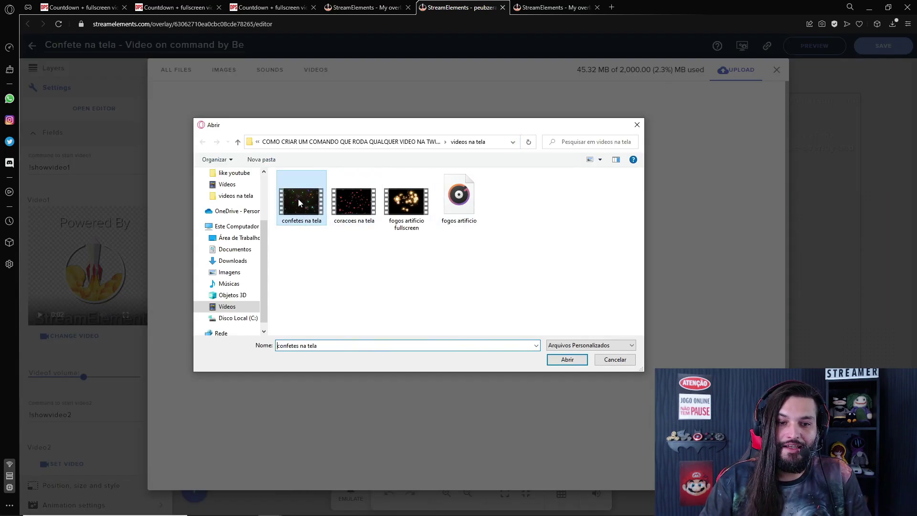
pyautogui.click(567, 360)
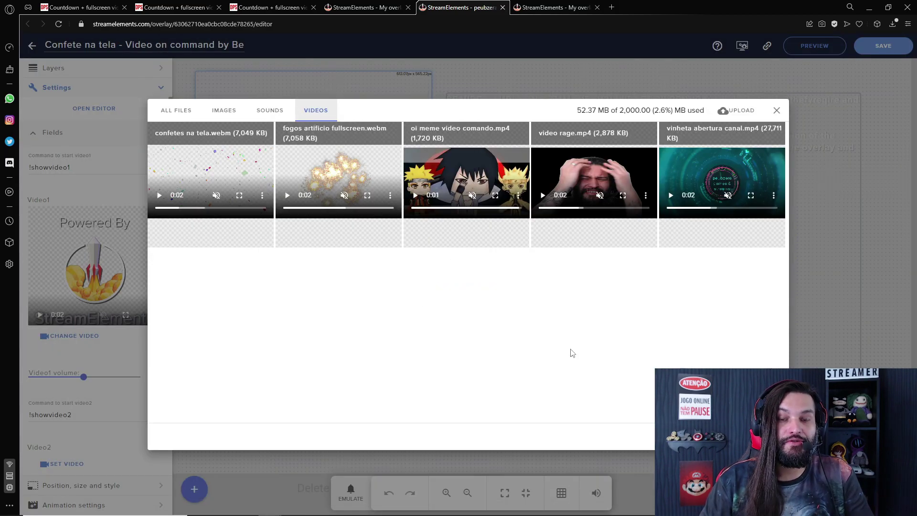
# Select the uploaded confetti clip as the widget's Video1
pyautogui.moveTo(577, 116); pyautogui.dragTo(653, 110)
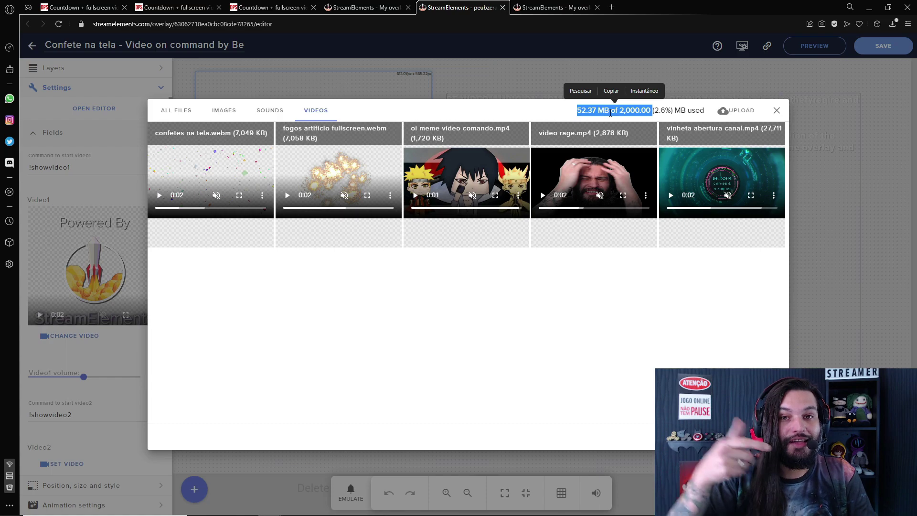
pyautogui.moveTo(186, 135)
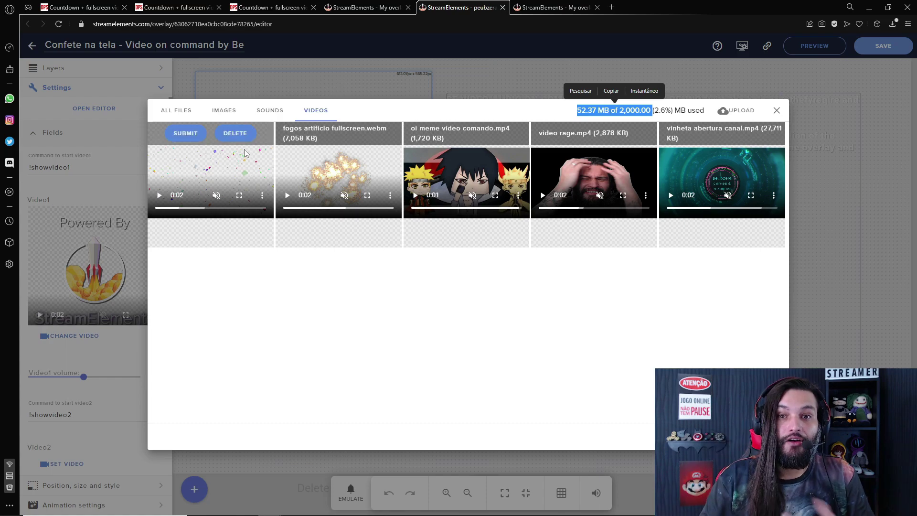
pyautogui.click(186, 133)
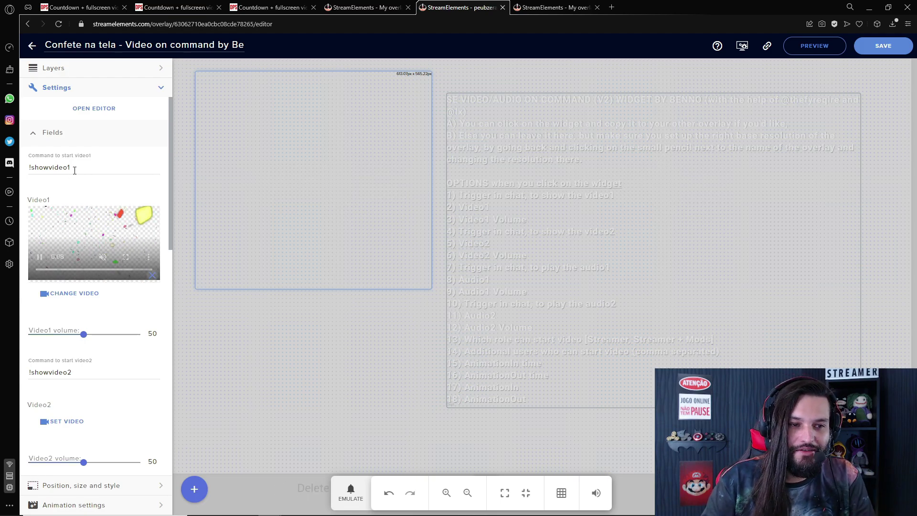
# Change the Video1 start command from !showvideo1 to !confetes
pyautogui.doubleClick(48, 167)
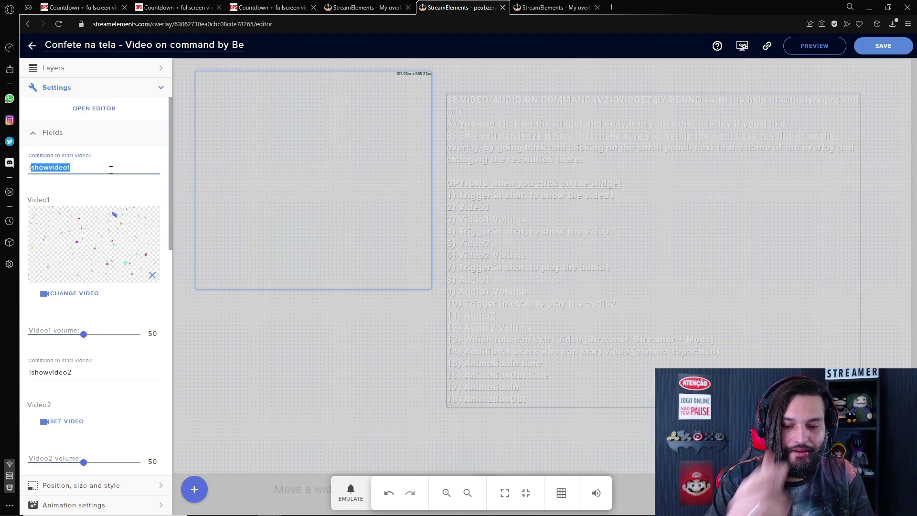
pyautogui.write('confetes')
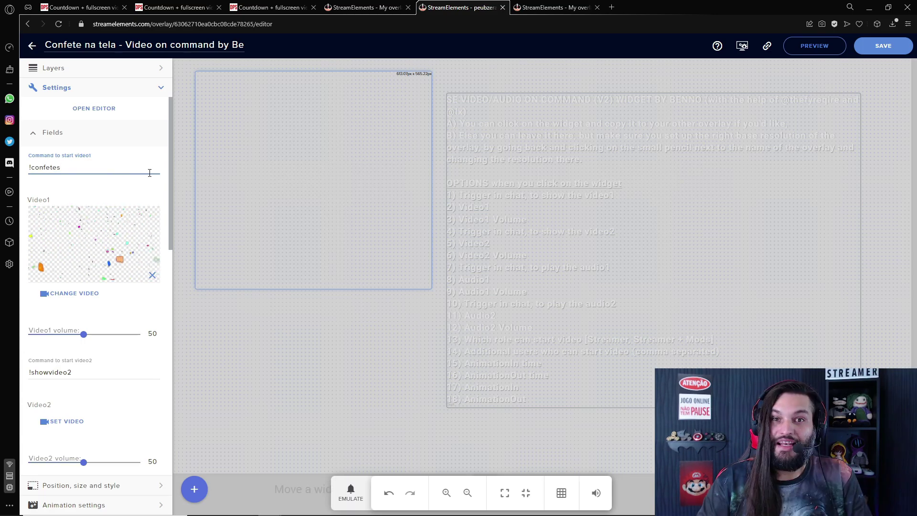
pyautogui.scroll(-2, 107, 263)
pyautogui.scroll(-3, 109, 276)
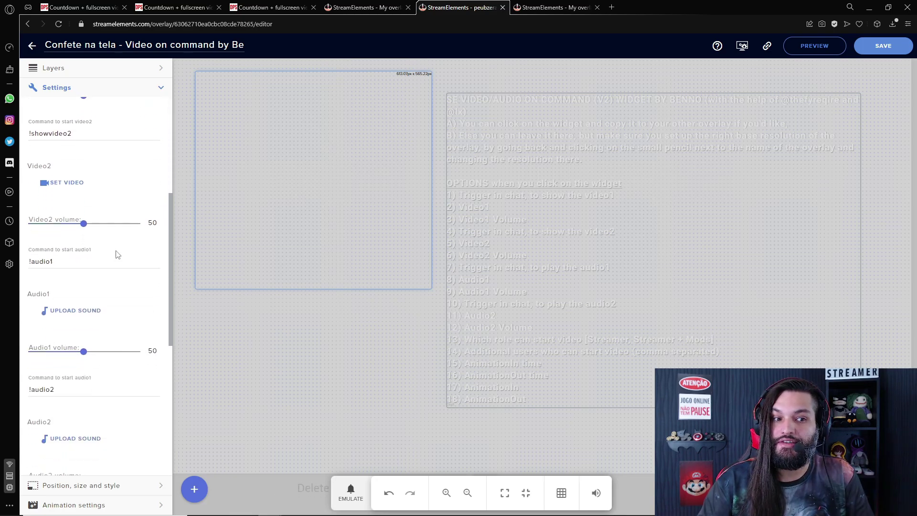
pyautogui.scroll(-7, 109, 230)
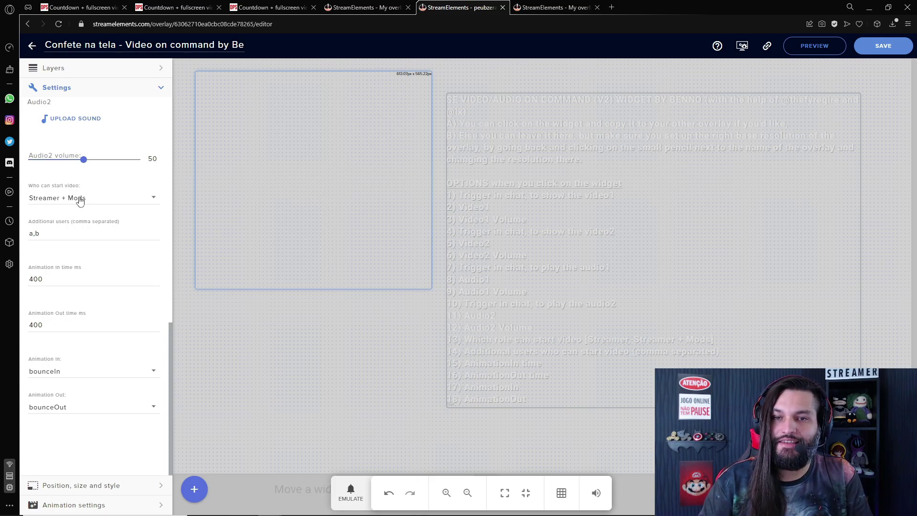
# Set who can start the video to Streamer + Mods + Vips, leaving additional users as 'a,b'
pyautogui.click(79, 200)
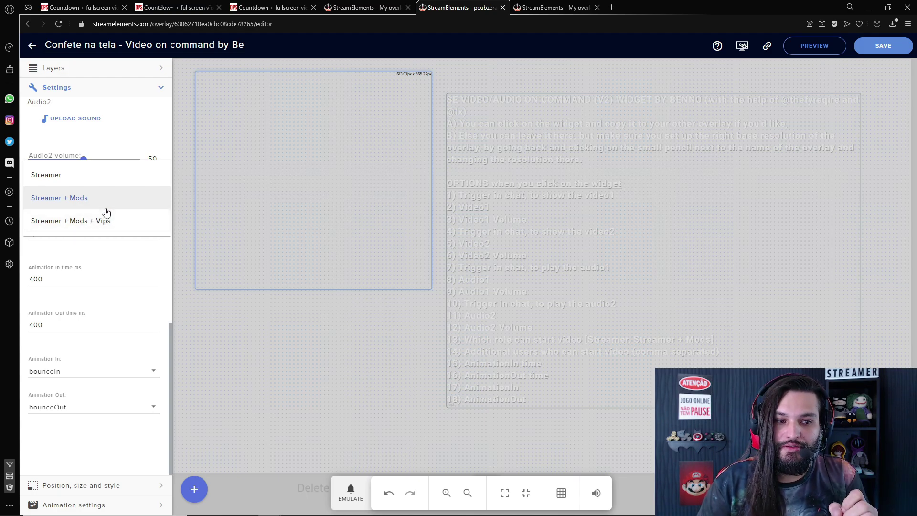
pyautogui.click(79, 198)
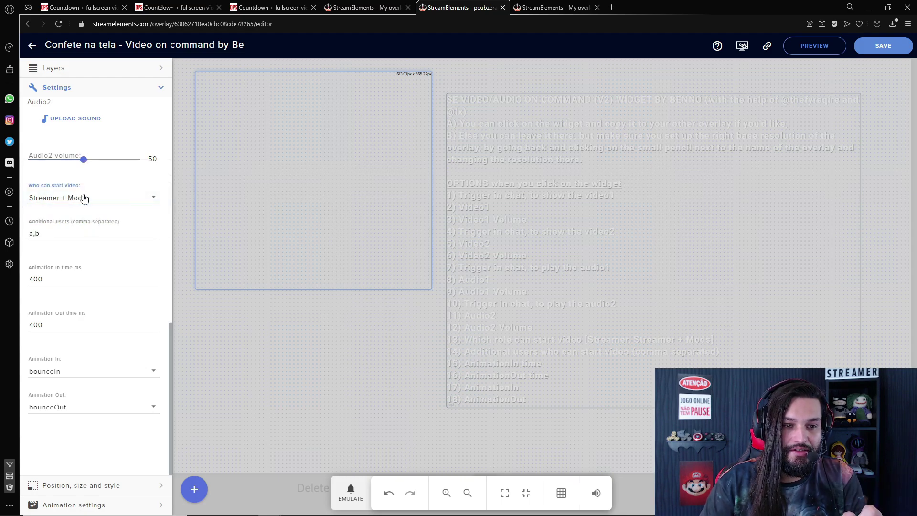
pyautogui.click(80, 198)
pyautogui.click(109, 221)
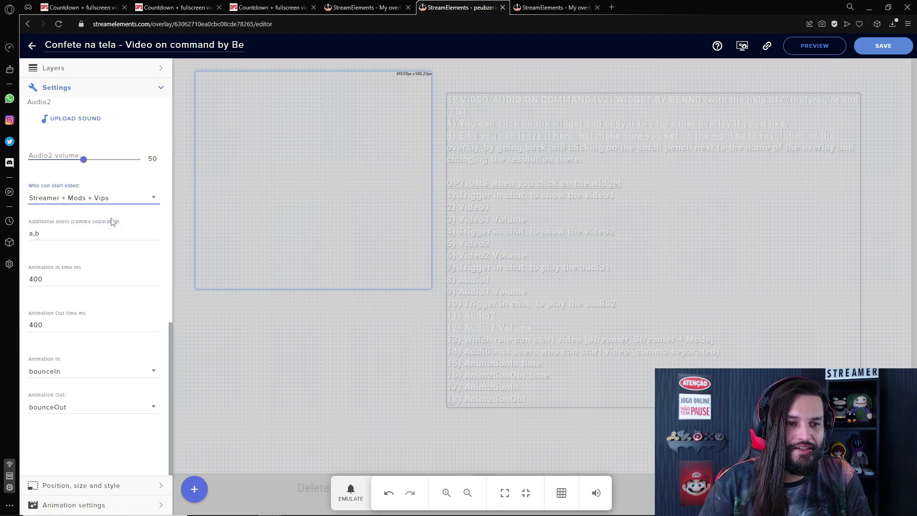
pyautogui.moveTo(47, 232); pyautogui.dragTo(13, 236)
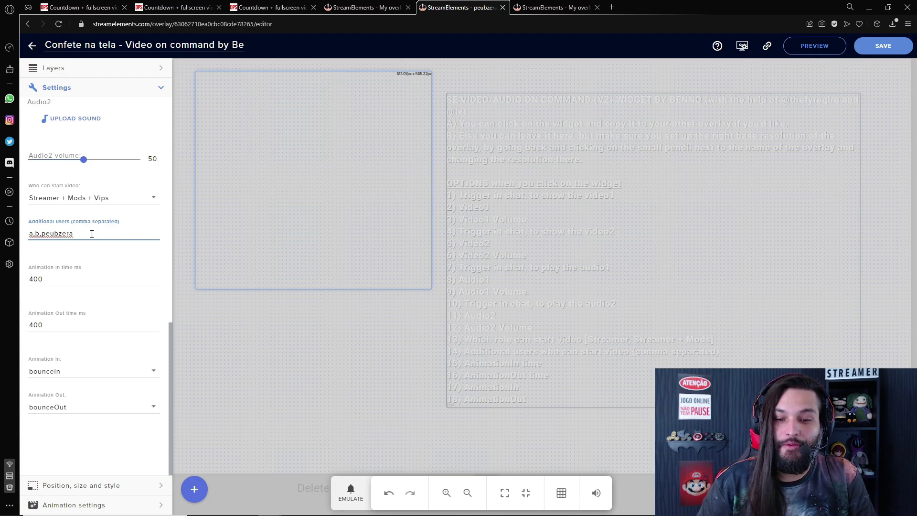
pyautogui.press('BackSpace')
pyautogui.press('BackSpace')
pyautogui.press('BackSpace')
pyautogui.press('BackSpace')
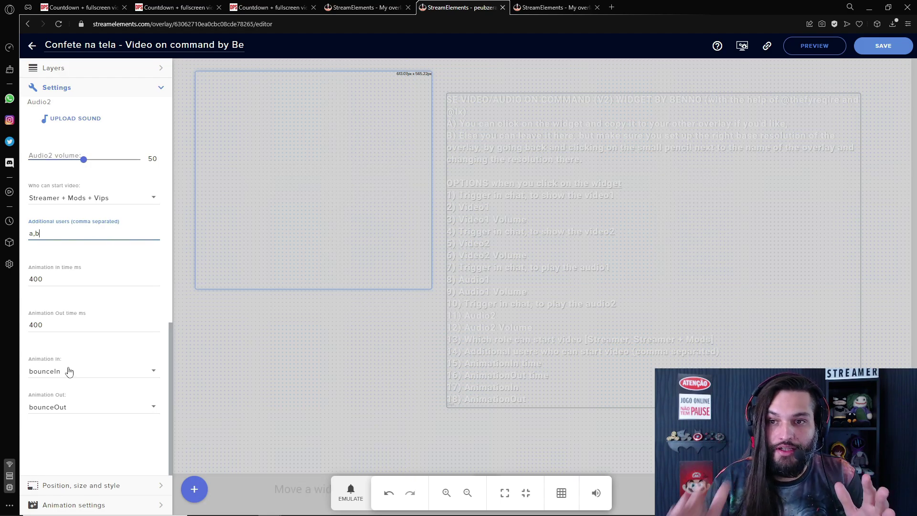
# Set the widget width to 1920 and height to 1080, then save and copy the overlay URL
pyautogui.click(118, 487)
pyautogui.doubleClick(42, 139)
pyautogui.doubleClick(121, 139)
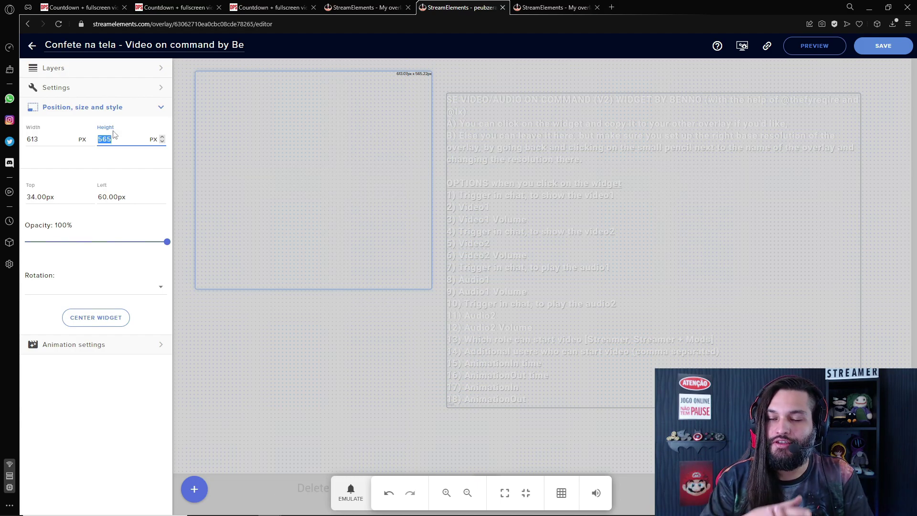
pyautogui.doubleClick(62, 139)
pyautogui.write('1920')
pyautogui.press('Tab')
pyautogui.write('1080')
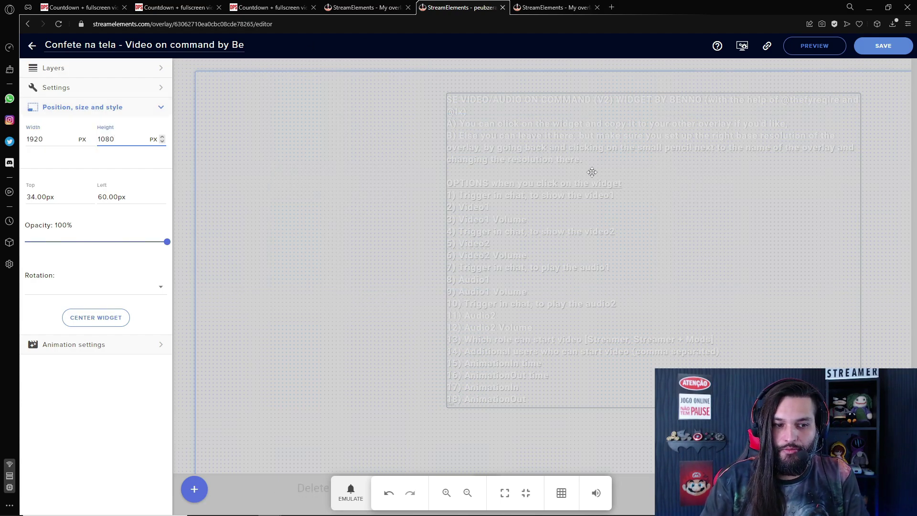
pyautogui.click(879, 51)
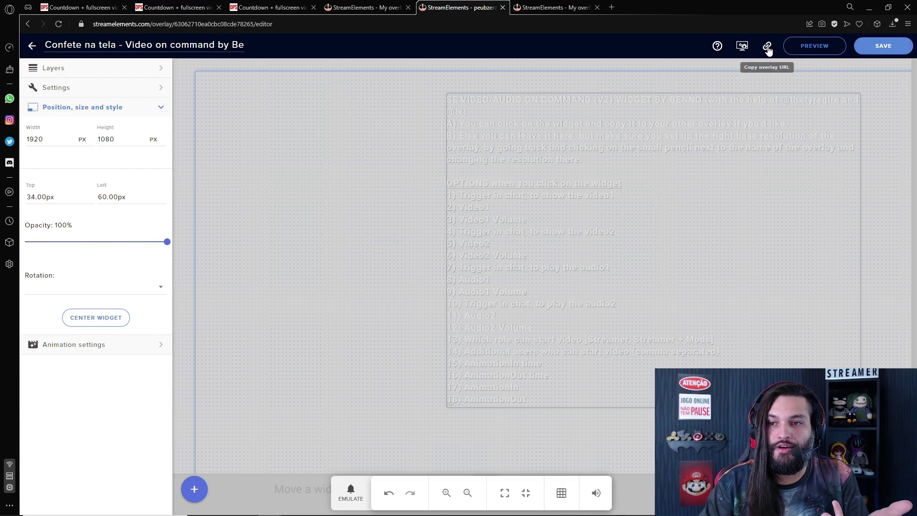
pyautogui.click(767, 46)
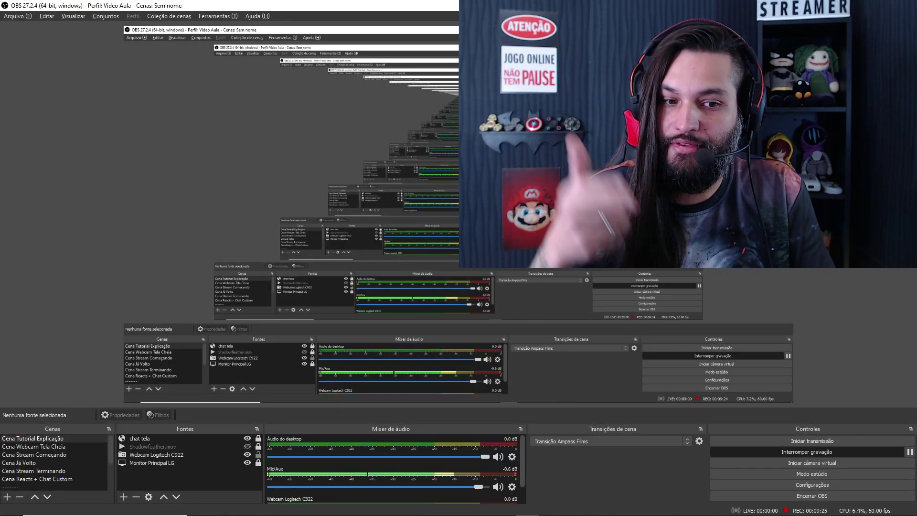
# Add a browser source named 'Confetes Video' and paste the overlay URL into it
pyautogui.click(124, 497)
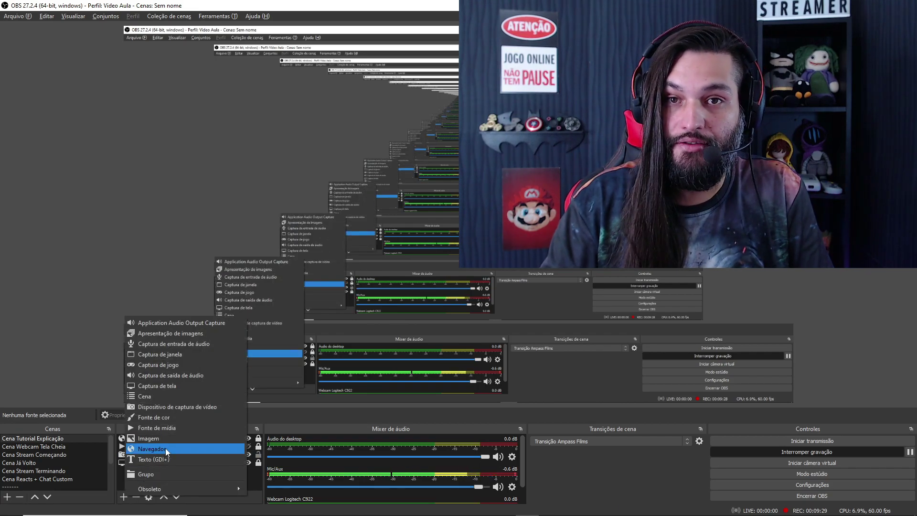
pyautogui.click(165, 448)
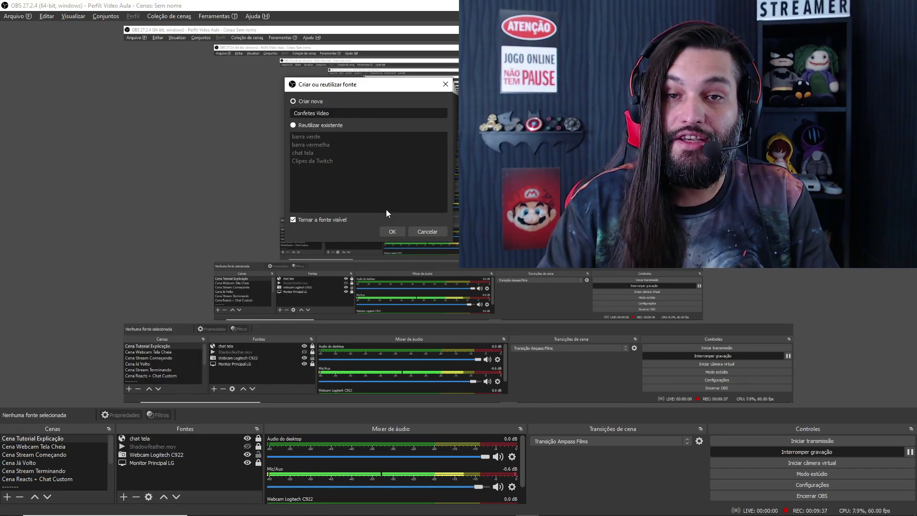
pyautogui.click(392, 231)
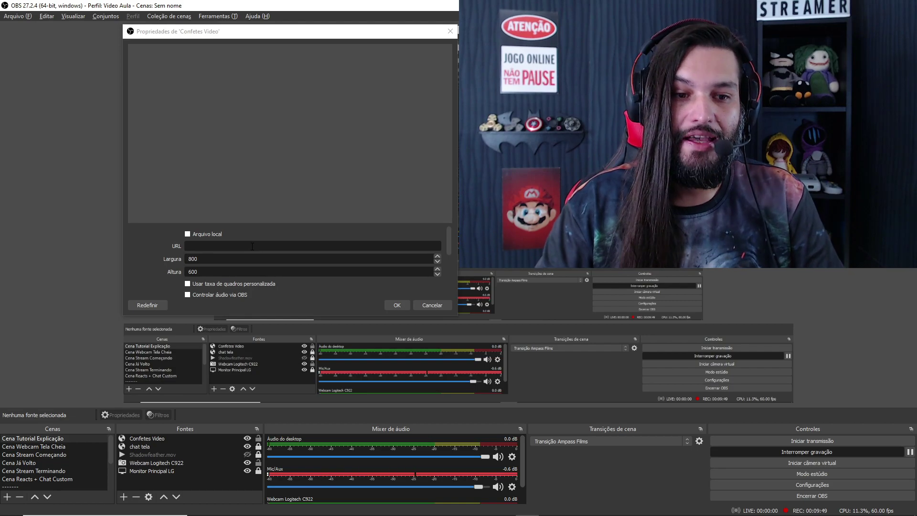
pyautogui.click(253, 246)
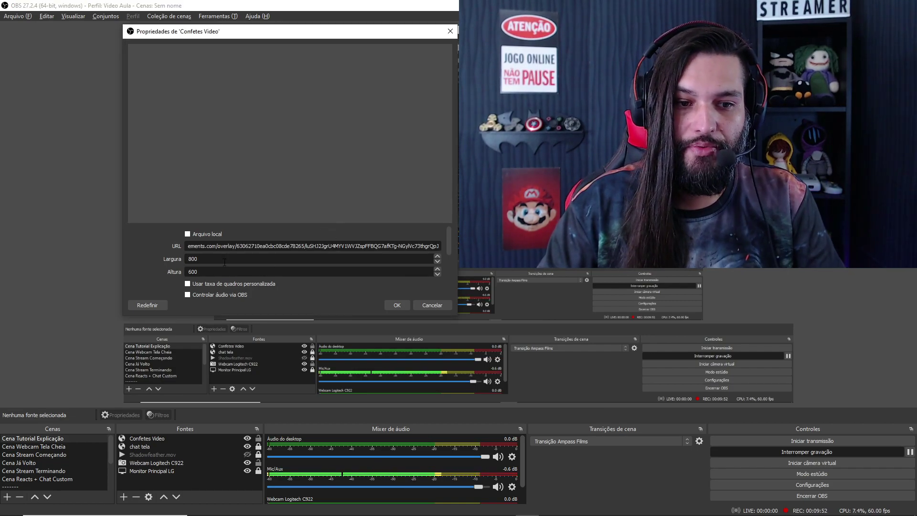
# Set the browser source size to 1920 × 1080 and confirm its properties
pyautogui.press('Tab')
pyautogui.write('1920')
pyautogui.press('Tab')
pyautogui.write('1080')
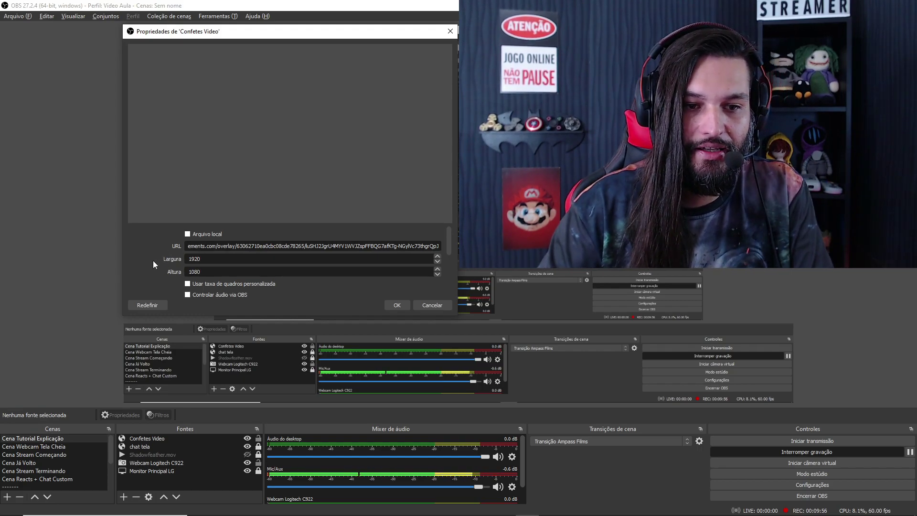
pyautogui.scroll(-6, 159, 250)
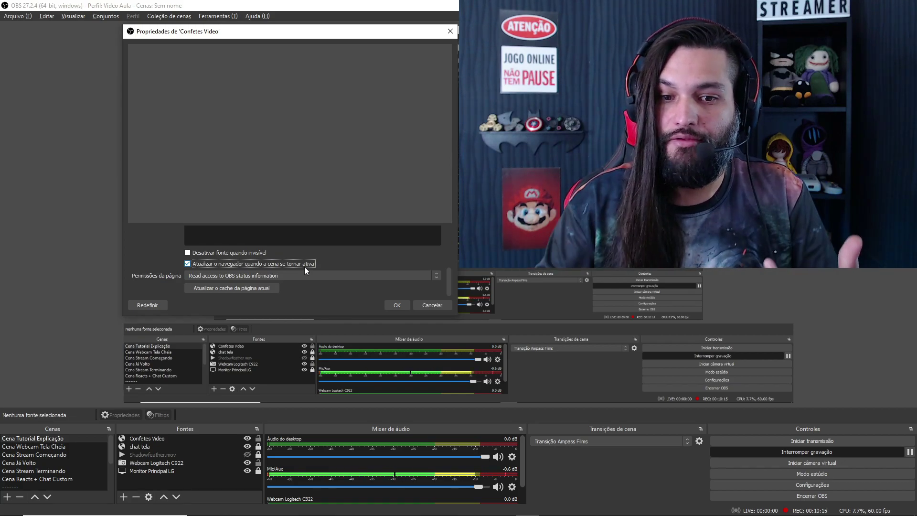
pyautogui.click(397, 303)
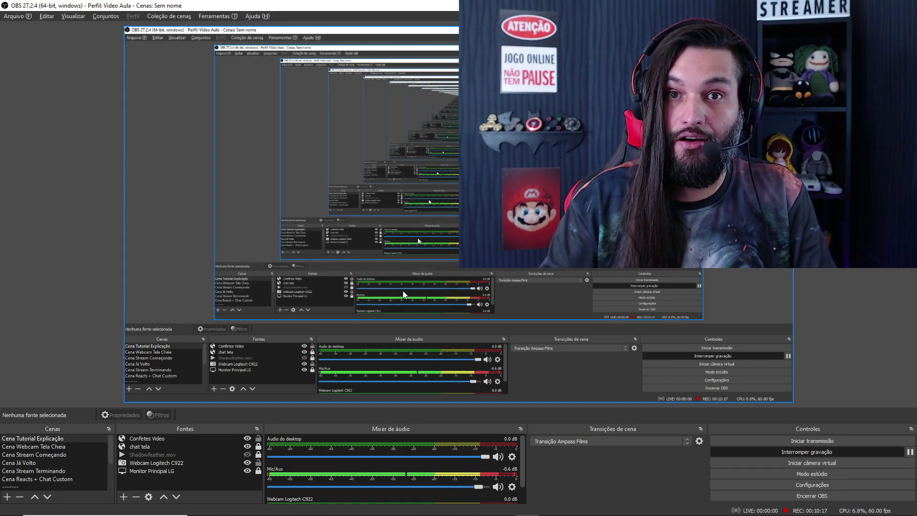